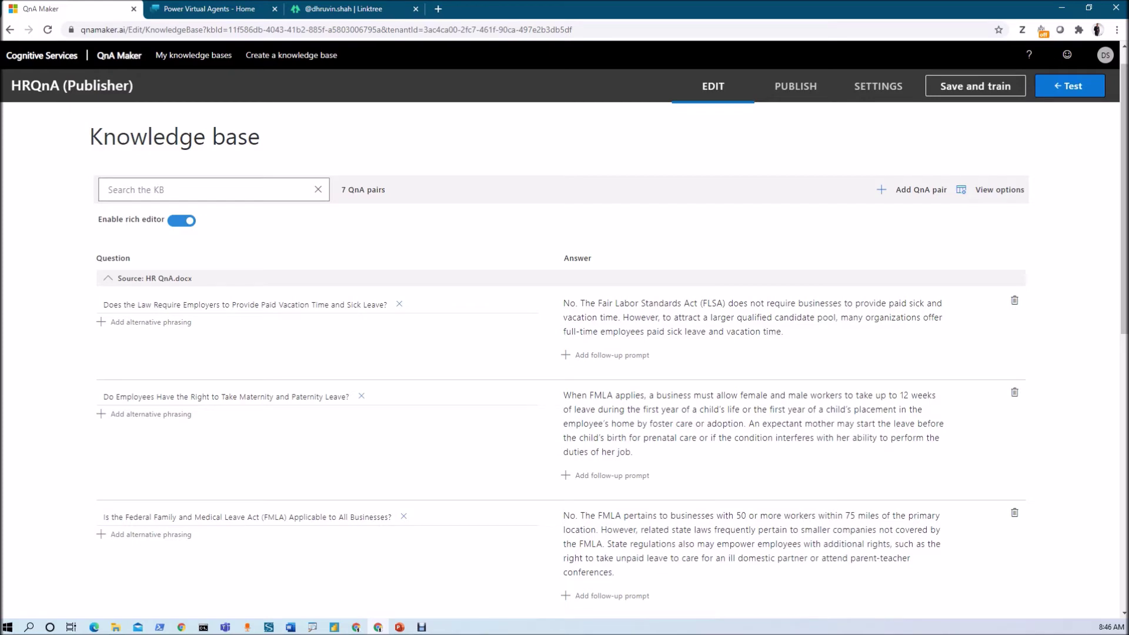
- Switch from the 7-pair HRQnA knowledge base to the HR QnA.docx document in Word
key("alt+Tab")
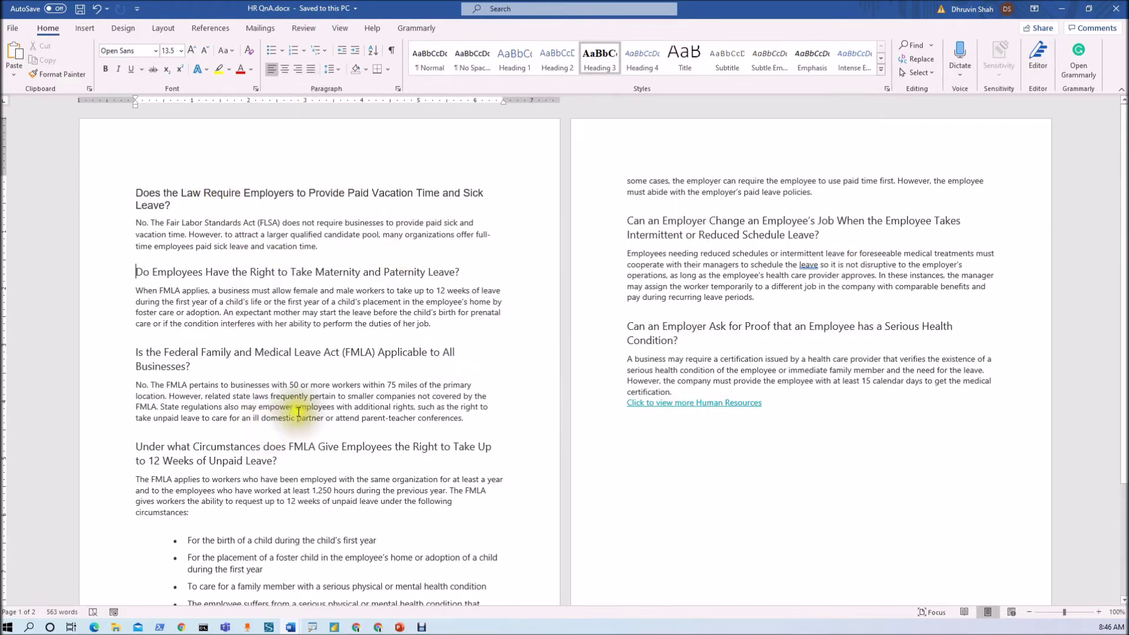
- Skim the leave questions in HR QnA.docx, then minimize Word to return to QnA Maker
scroll(364, 409, "down", 3)
scroll(363, 409, "up", 3)
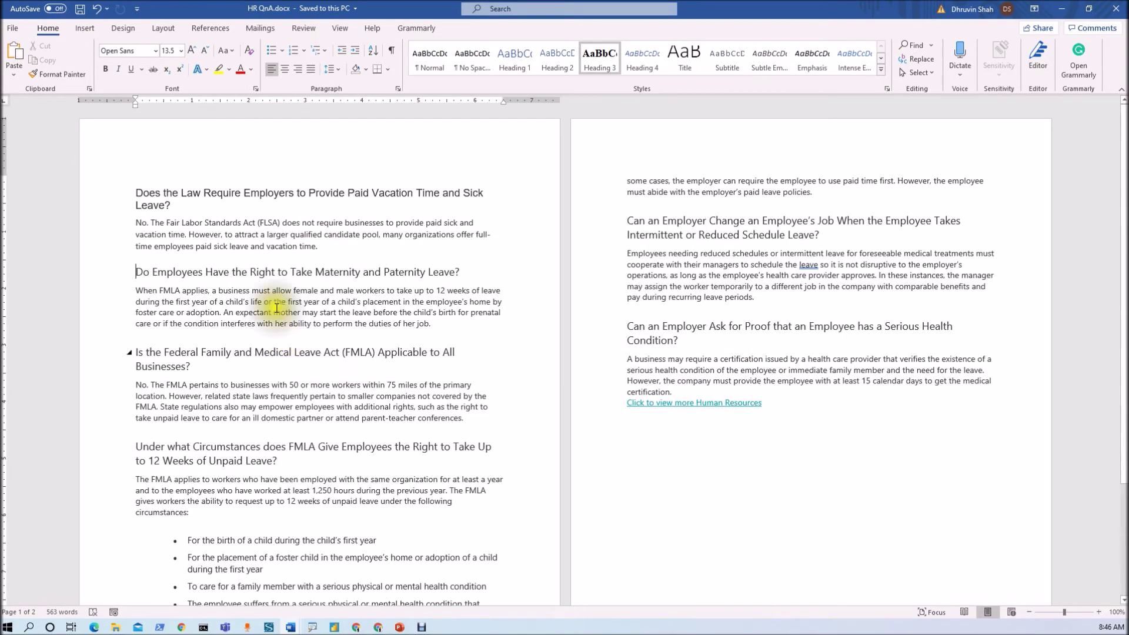
left_click(1070, 10)
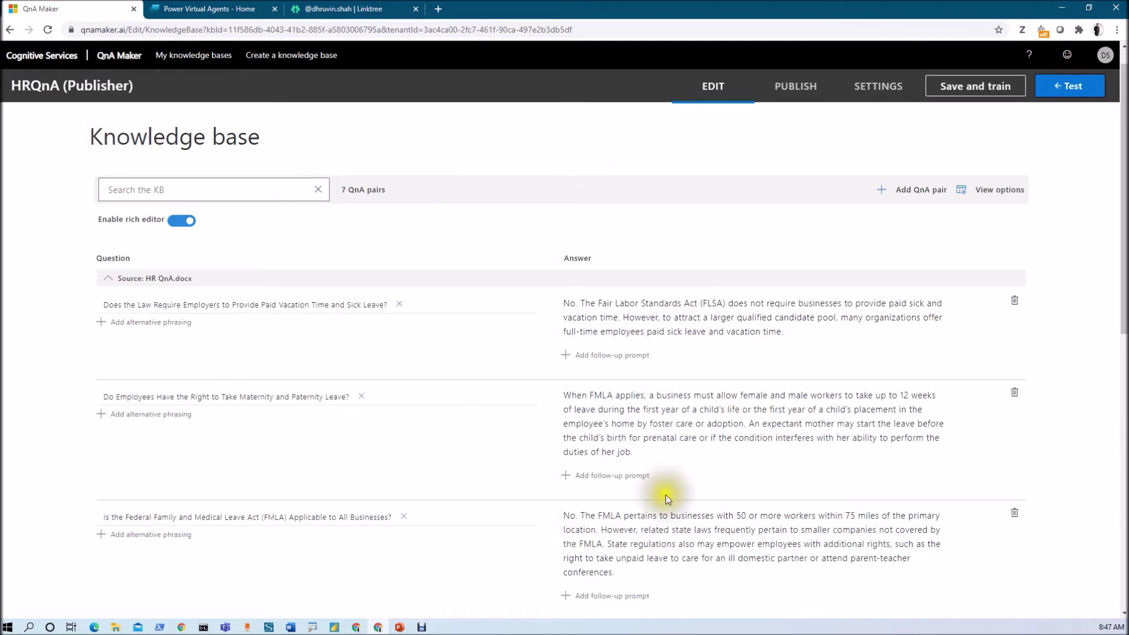
- Browse the paid leave and FMLA pairs in HRQnA, then move to the Power Virtual Agents tab
scroll(276, 375, "down", 1)
scroll(277, 375, "down", 8)
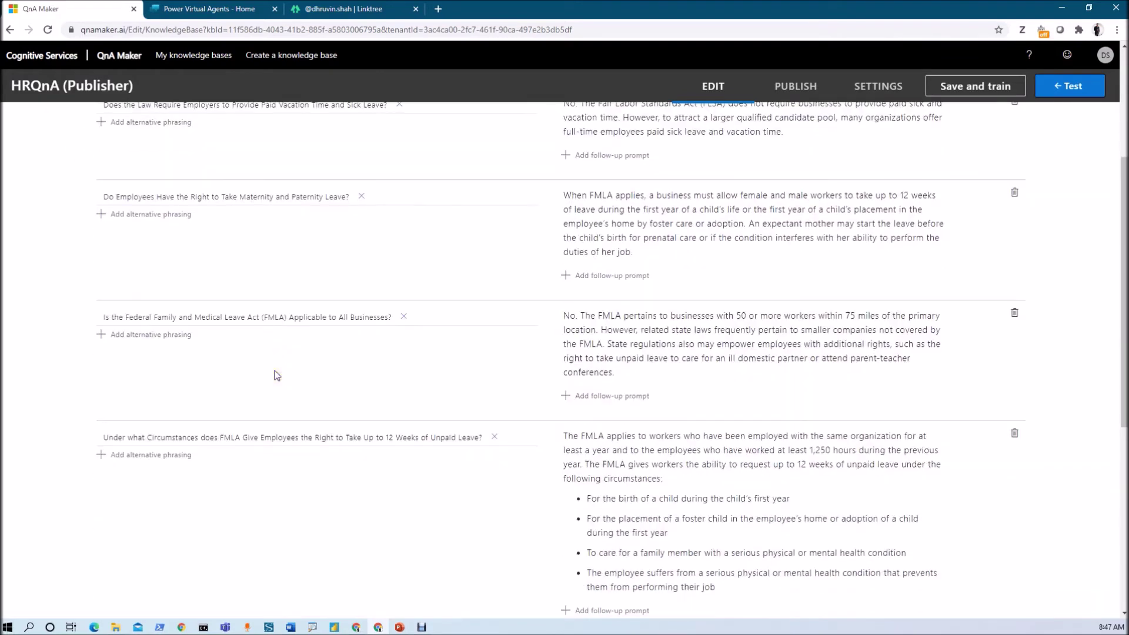
scroll(276, 374, "up", 8)
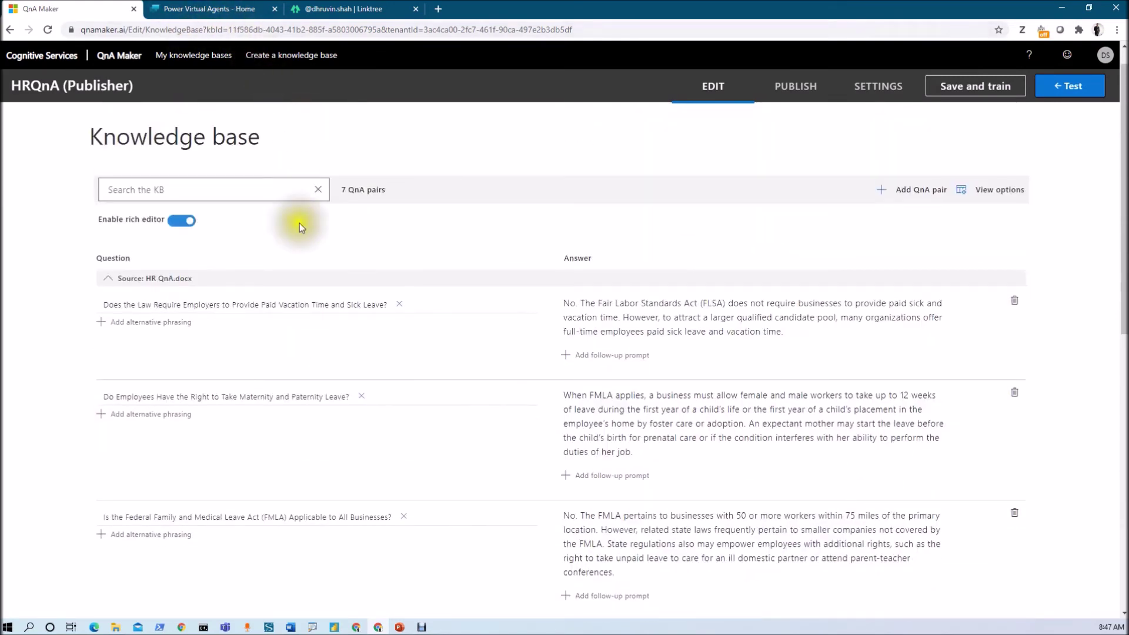
left_click(241, 9)
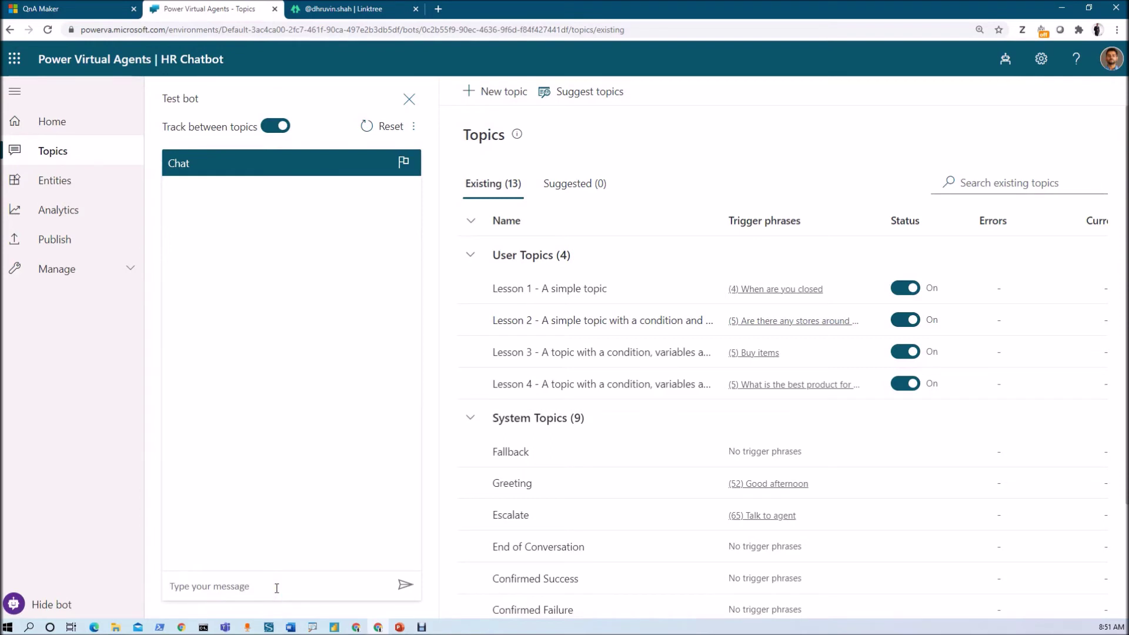
- Send 'hi' and 'how many leaves can i take?' to the HR Chatbot, getting the FMLA 12-week answer
key("Return")
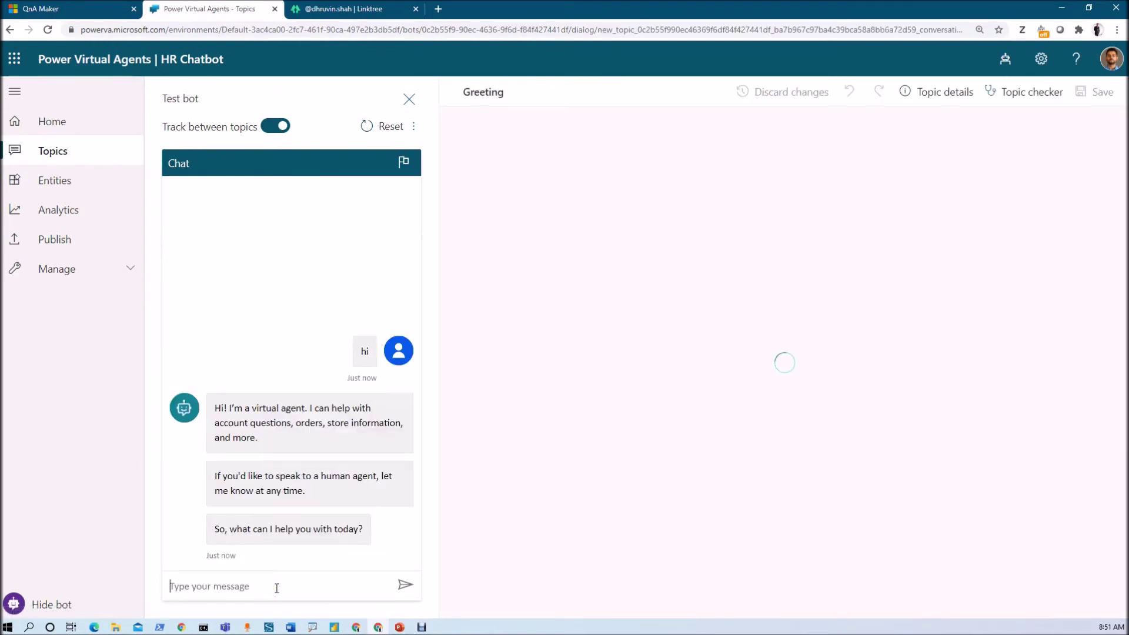
type("how many leaves can i take?")
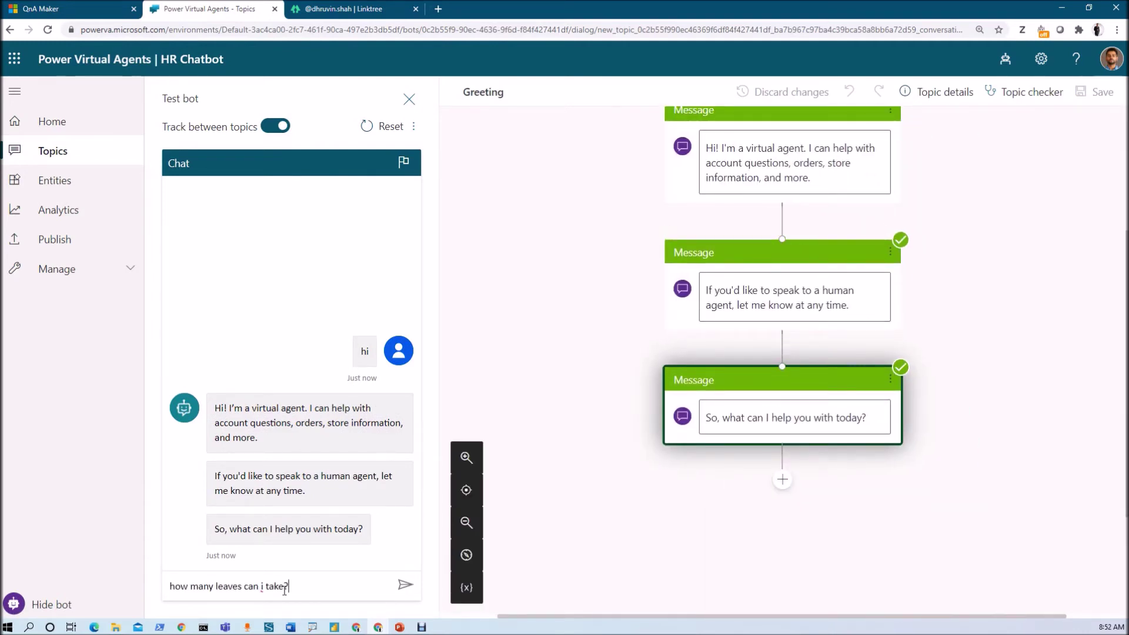
key("Return")
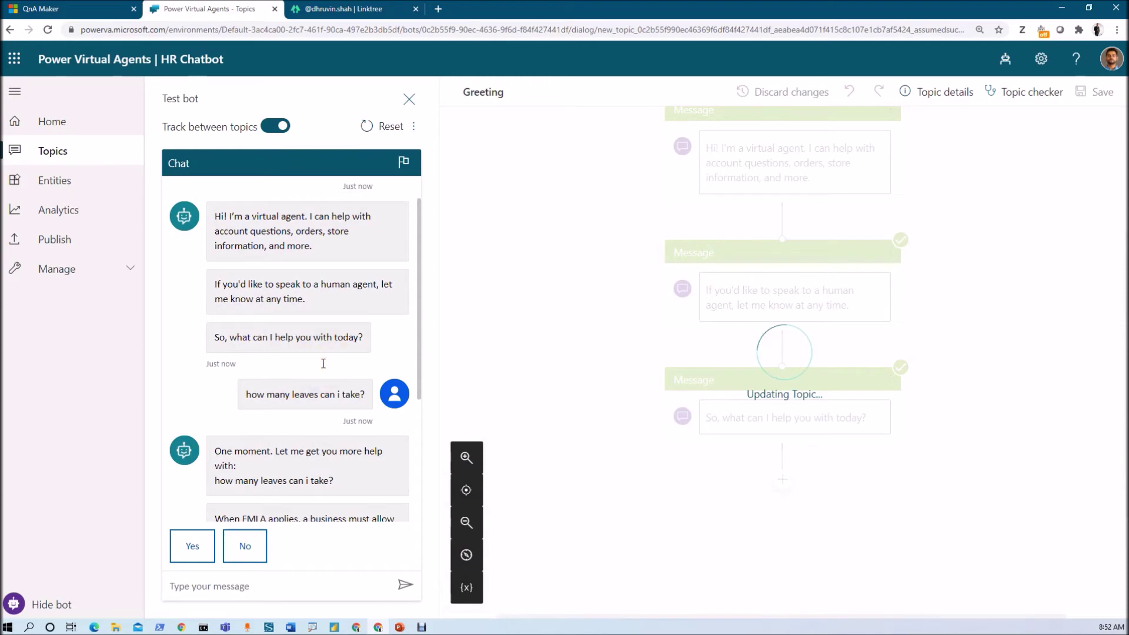
scroll(399, 375, "down", 4)
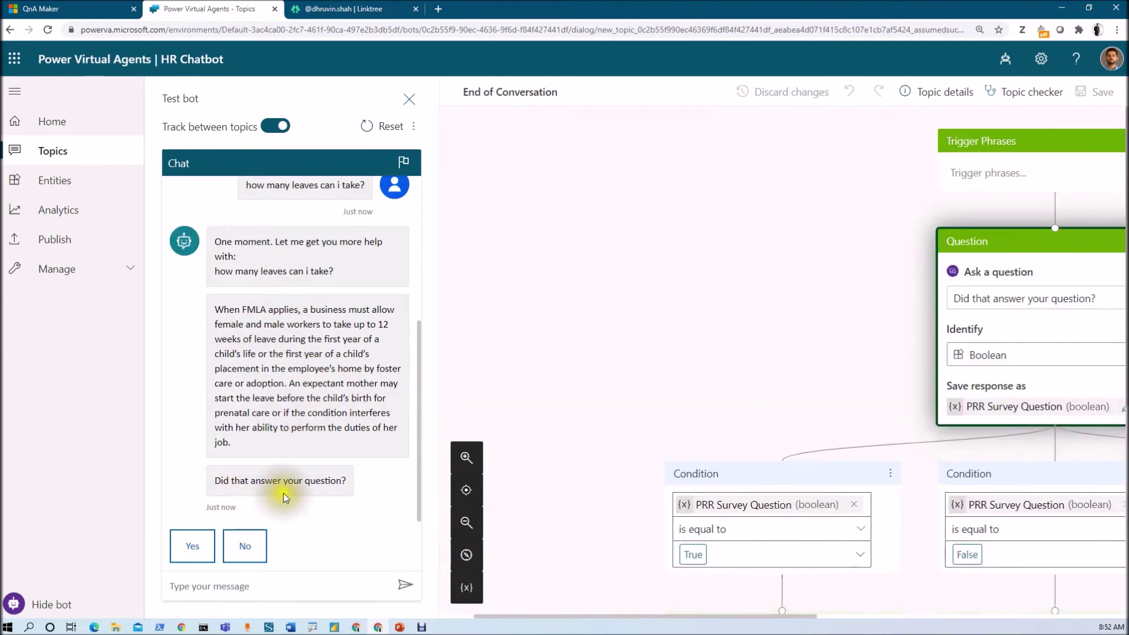
- Mark the answer as helpful, rate the chat five stars, and agree to ask more
left_click(205, 553)
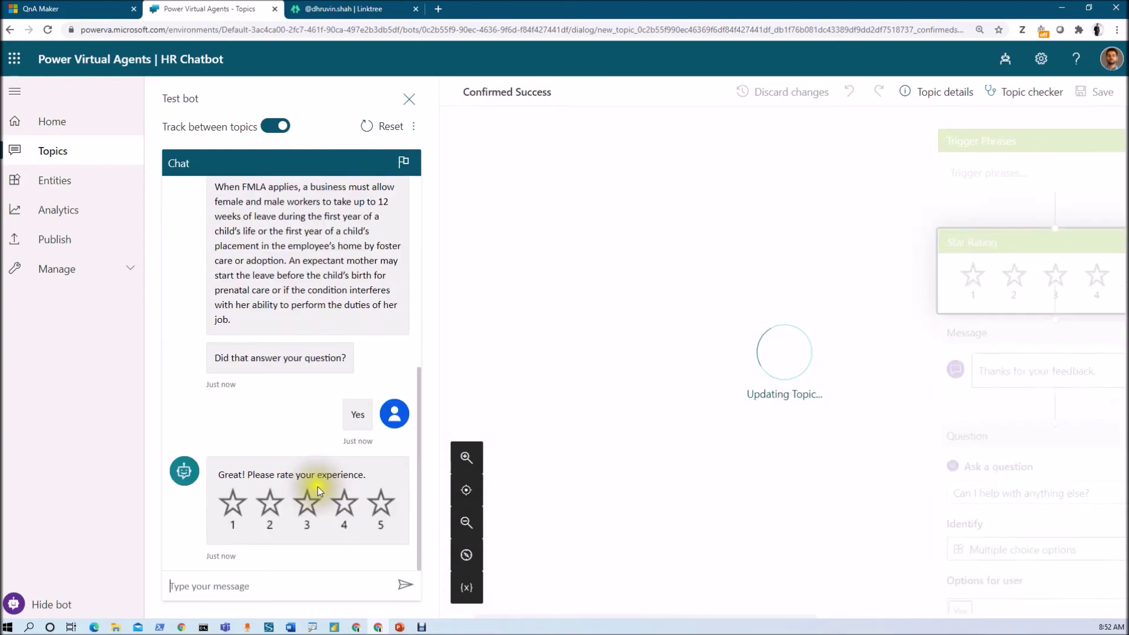
left_click(381, 504)
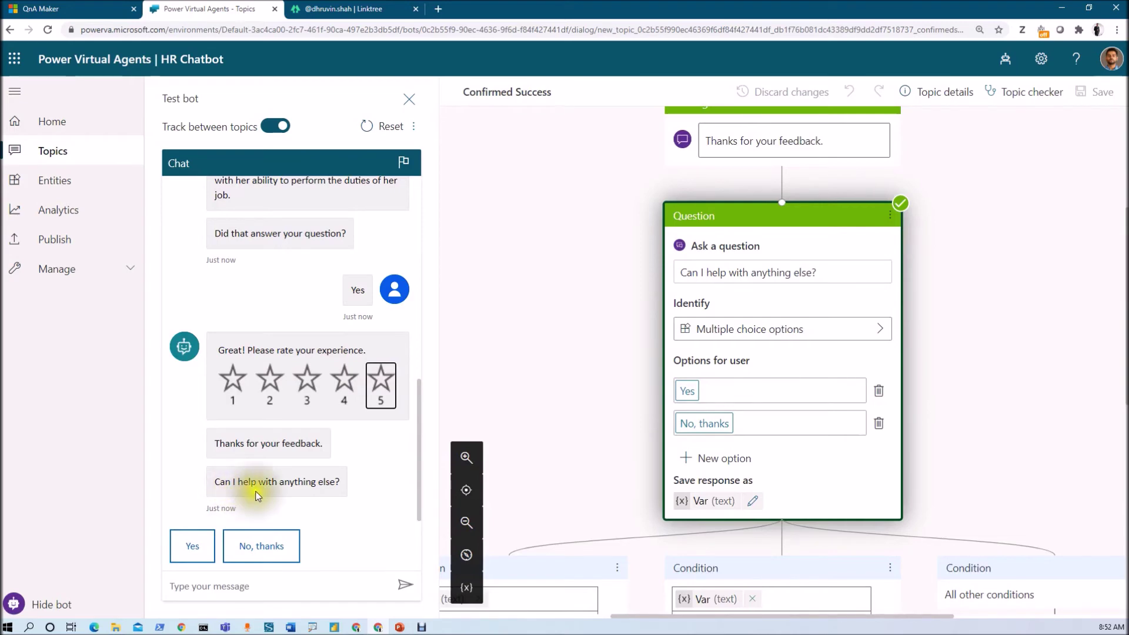
left_click(182, 545)
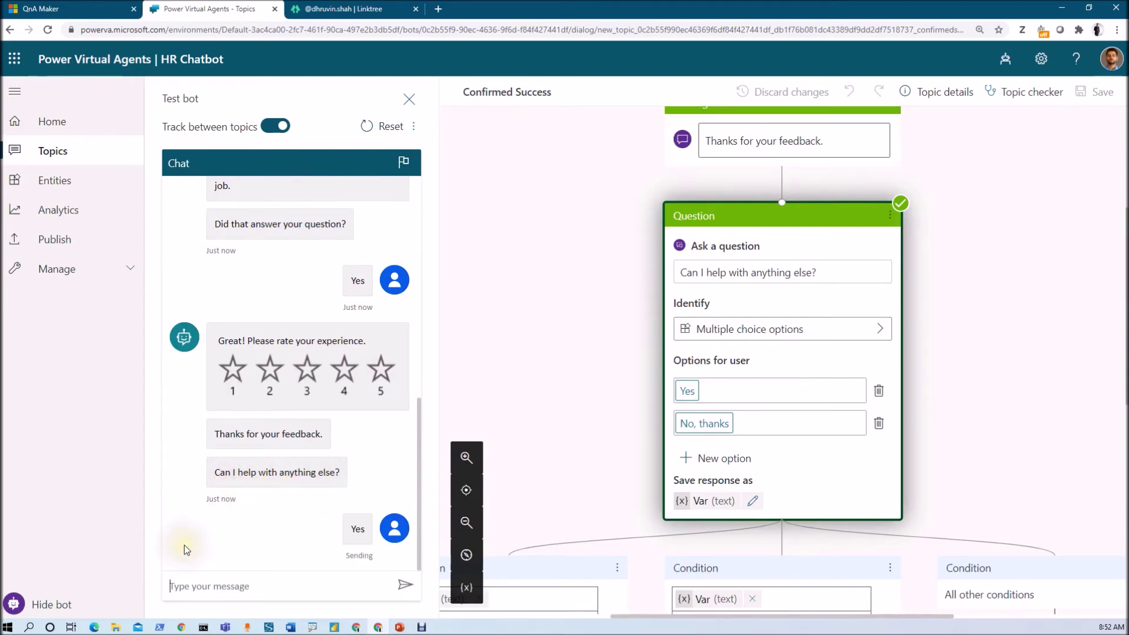
- Ask 'How can I apply?' and what CLO stands for, then decline further help to end the chat
right_click(215, 588)
left_click(245, 496)
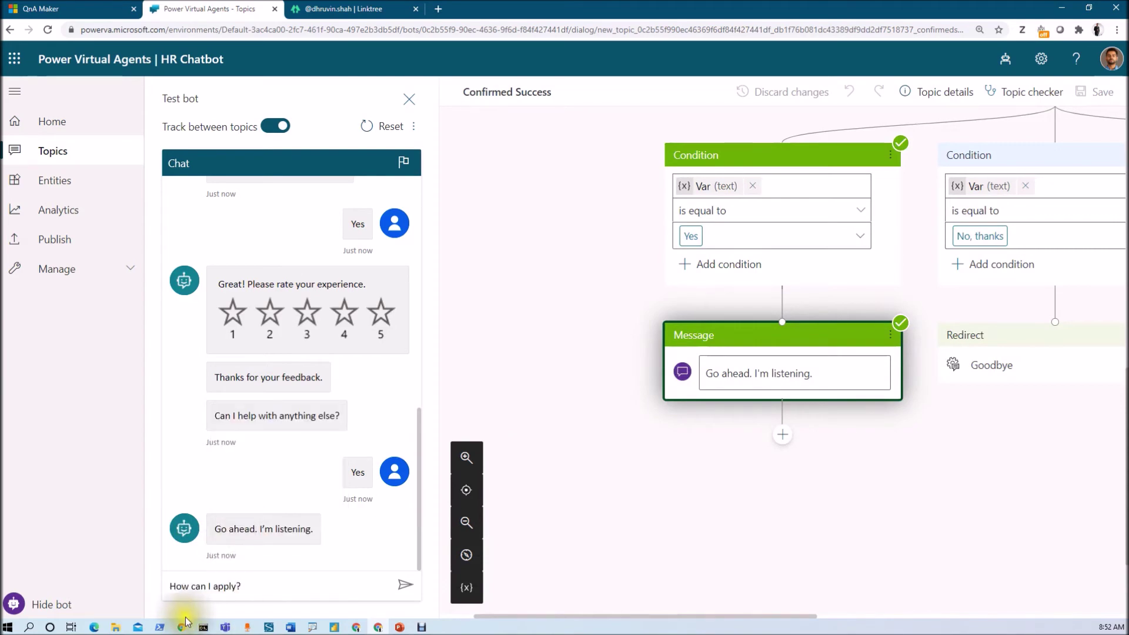
left_click(405, 585)
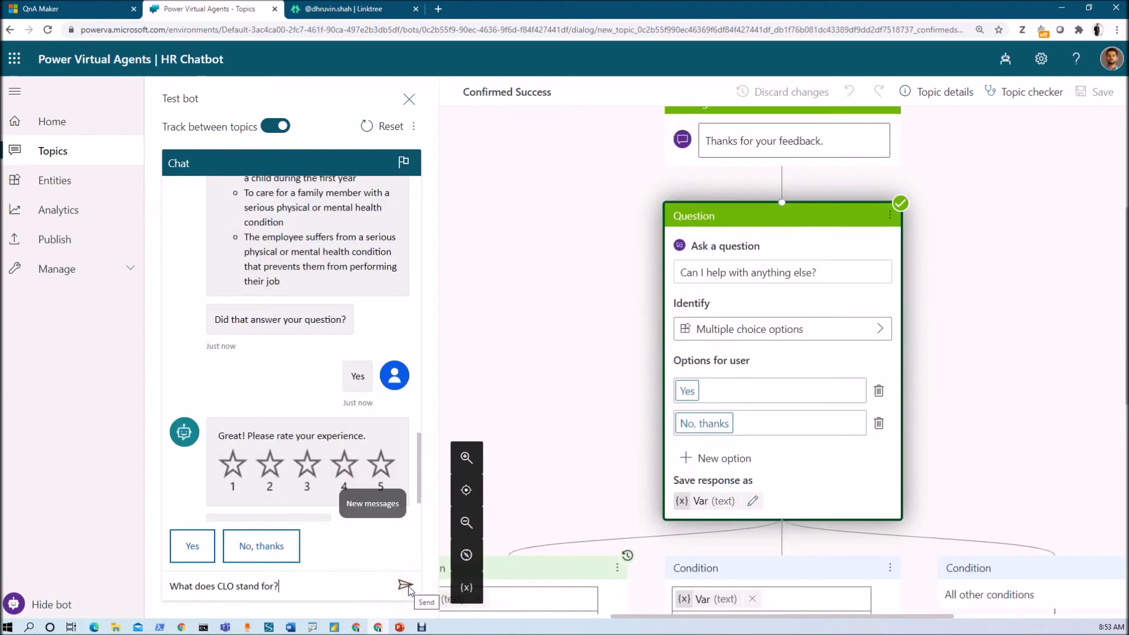
left_click(407, 586)
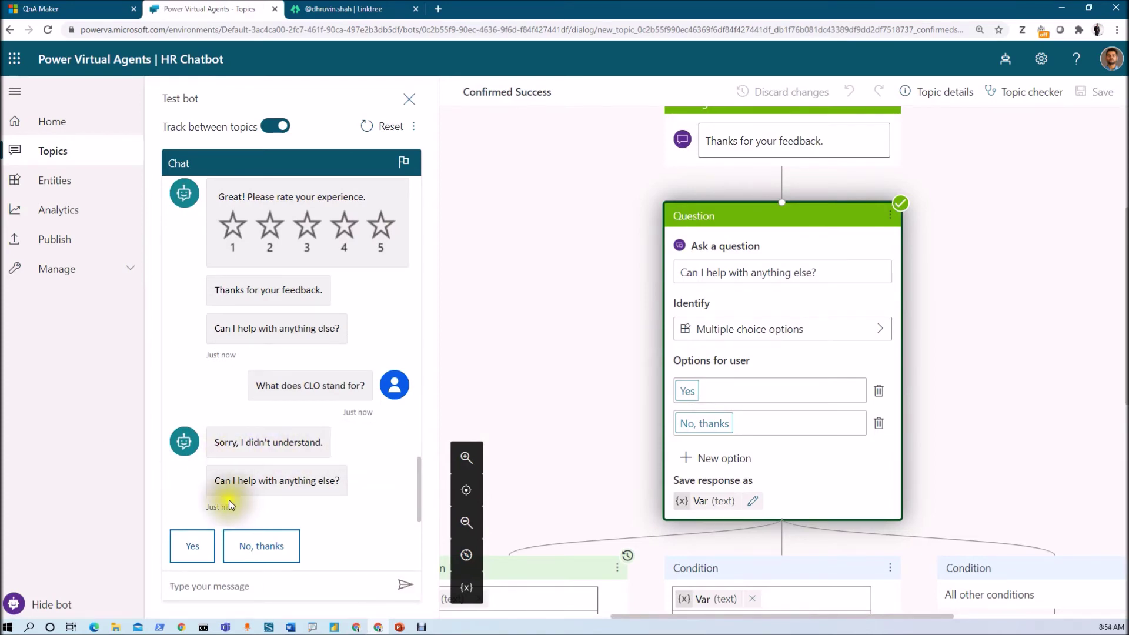
left_click(261, 547)
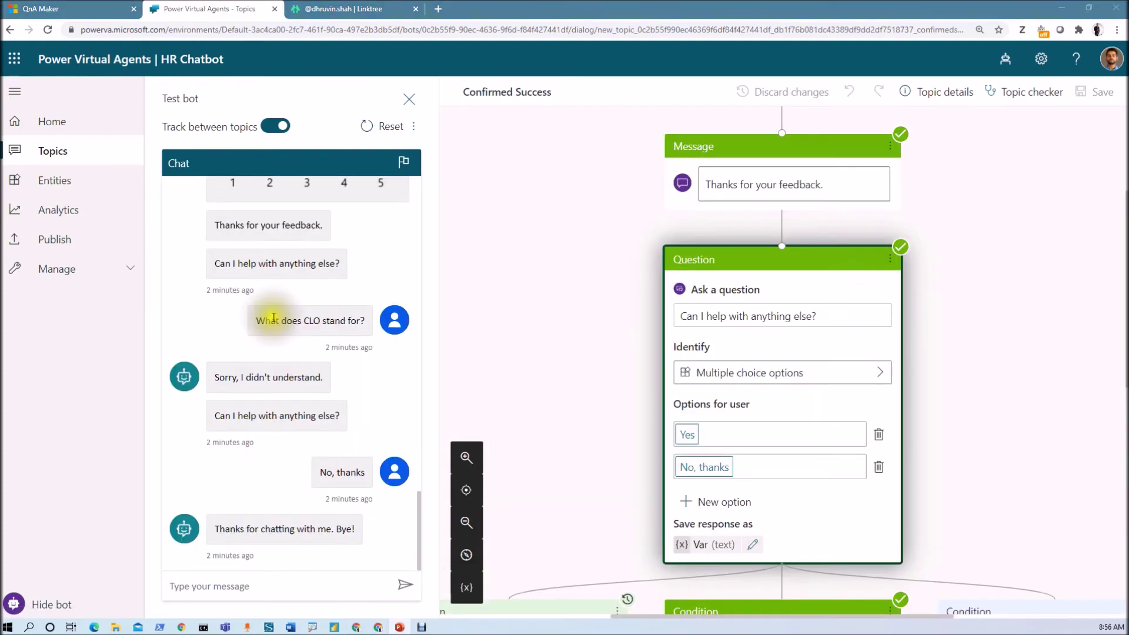
triple_click(273, 320)
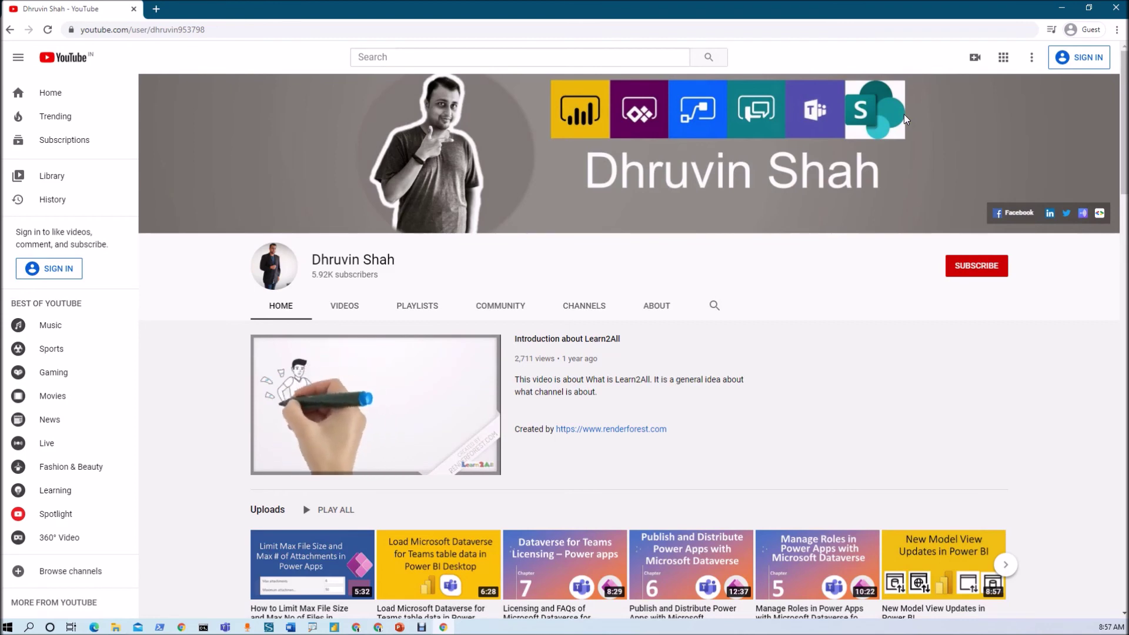
- Open the WhatsApp updates sign-up form and the Power Platform Show podcast page from the channel banner
left_click(1101, 218)
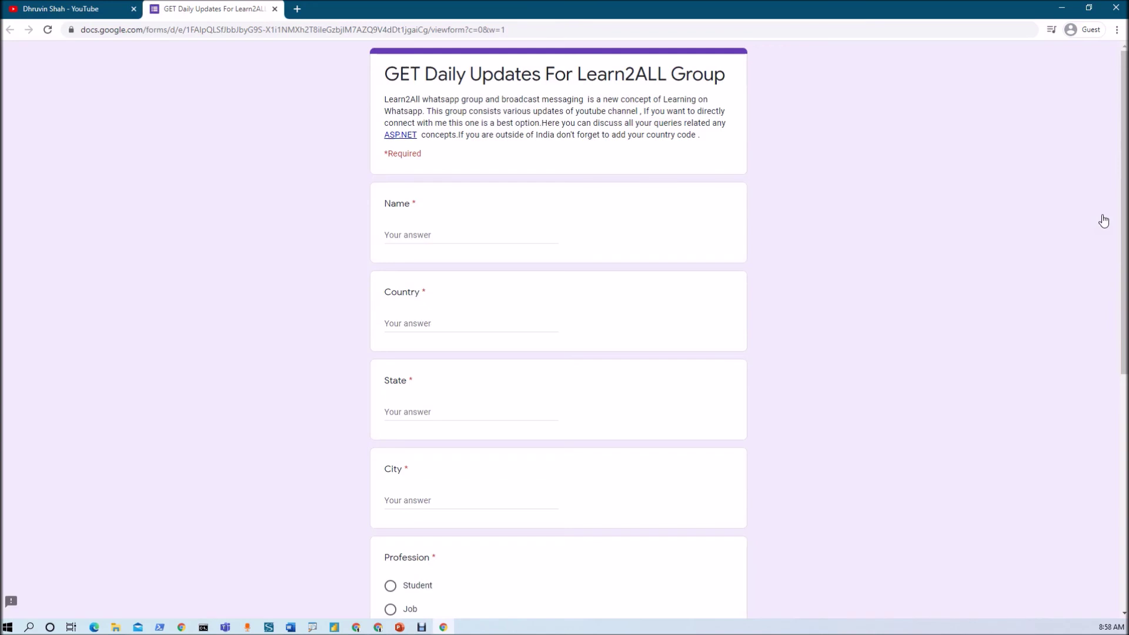
left_click(106, 5)
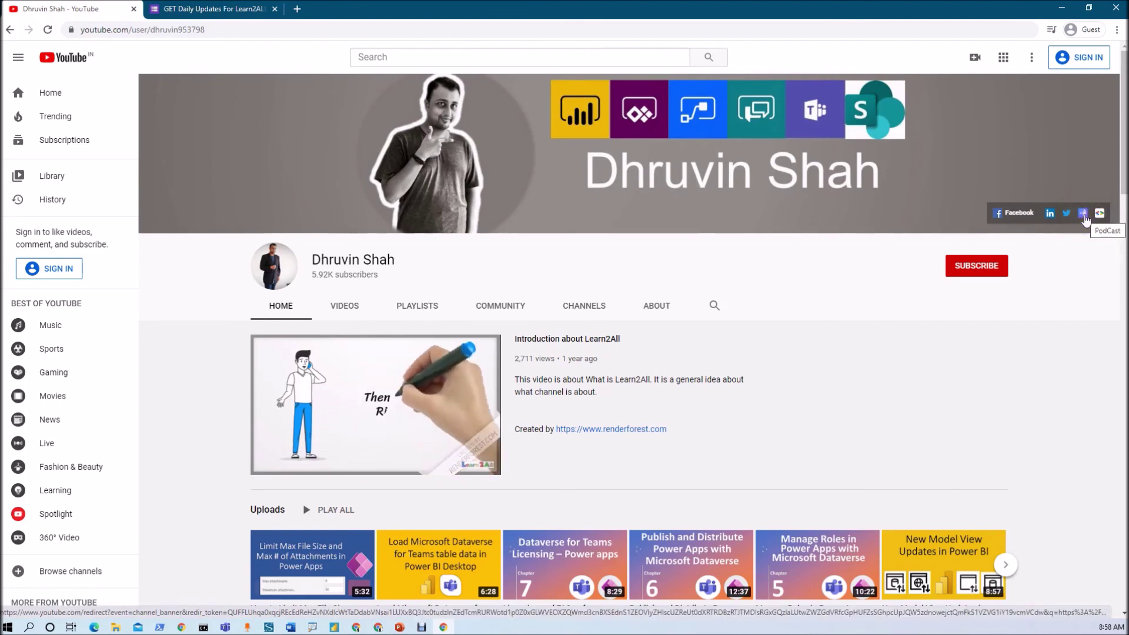
left_click(1083, 214)
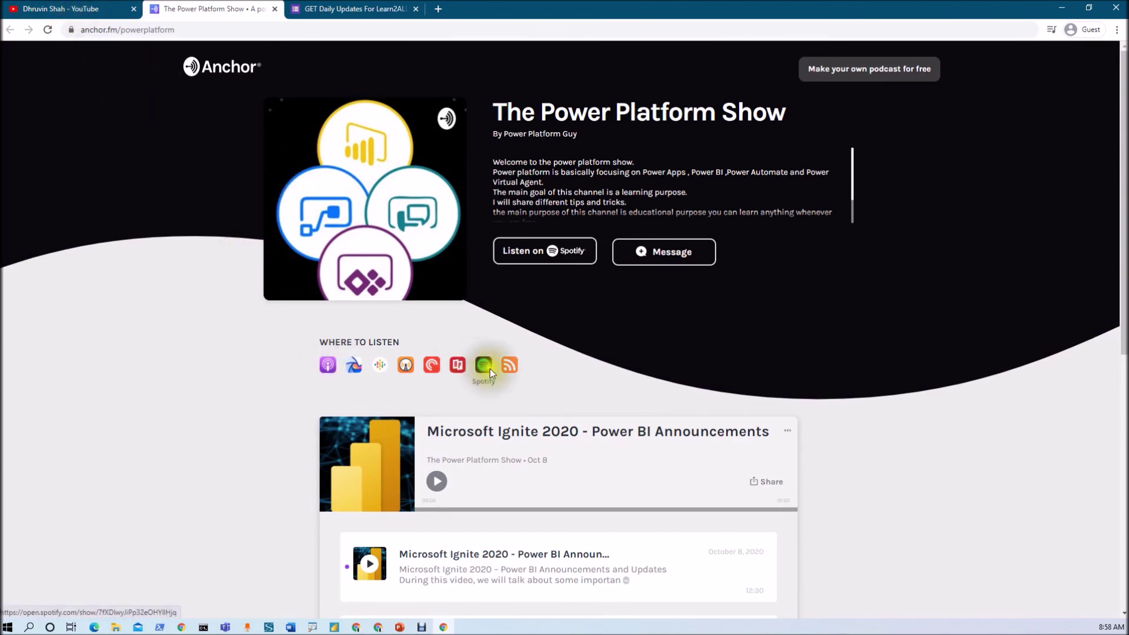
left_click(105, 5)
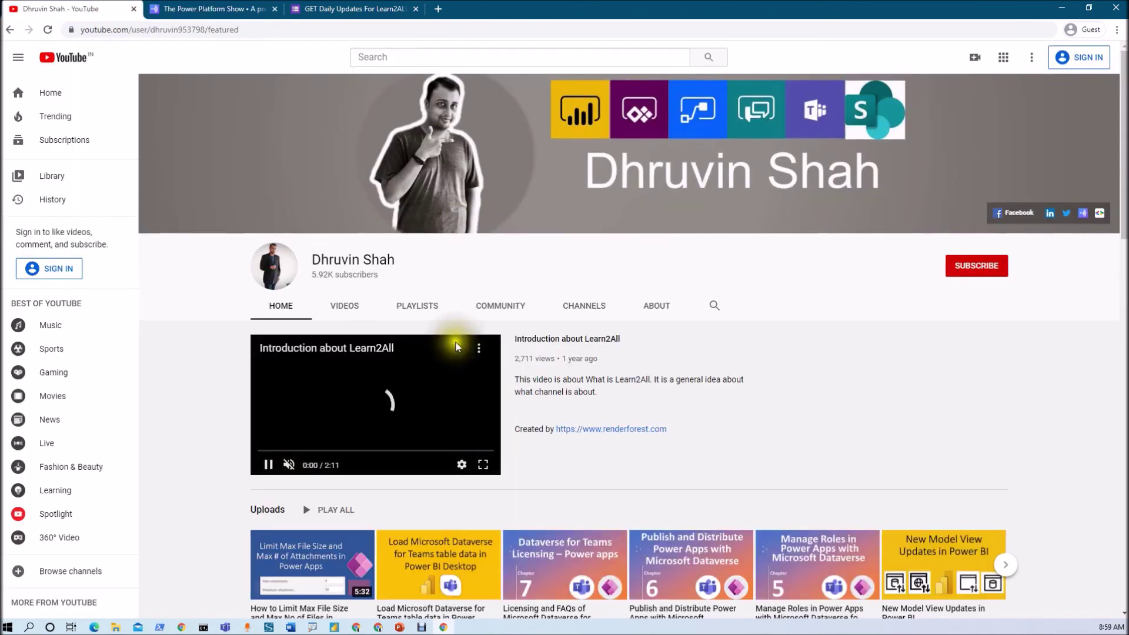
- Filter the channel's Playlists tab to Created playlists and browse the Power BI, Power Automate and AI Builder series
scroll(449, 334, "down", 2)
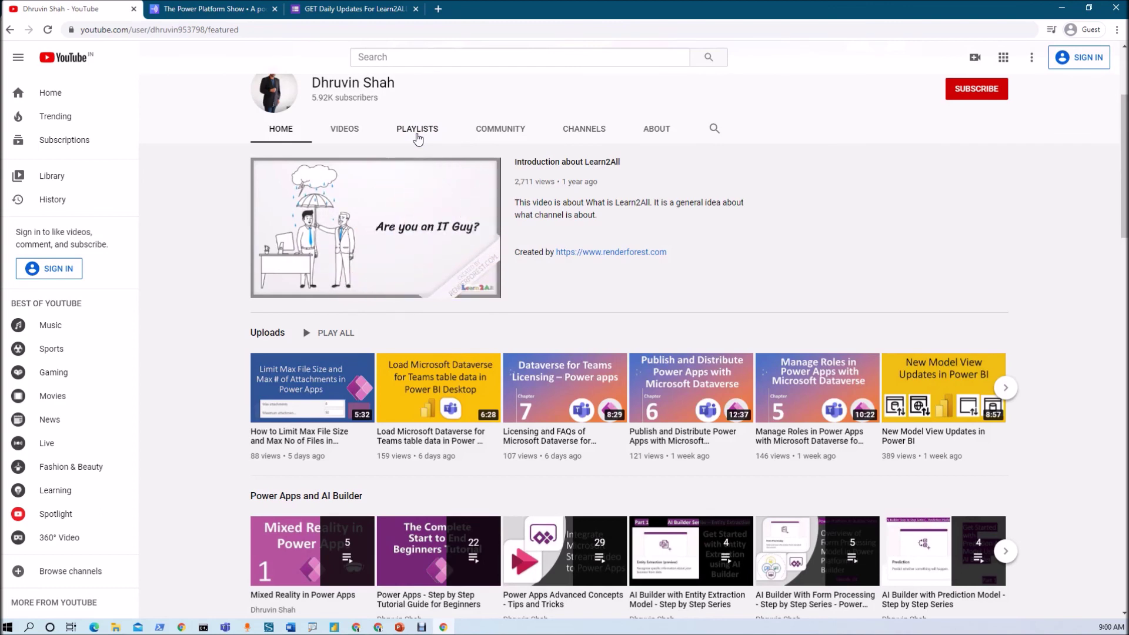
left_click(417, 134)
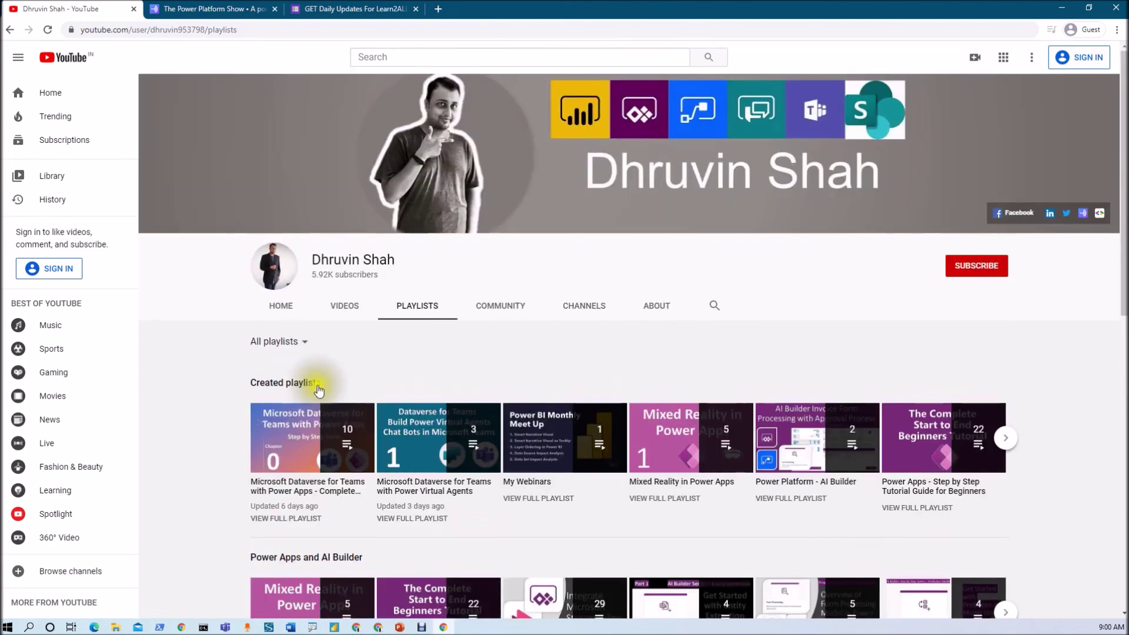
left_click(299, 347)
left_click(302, 389)
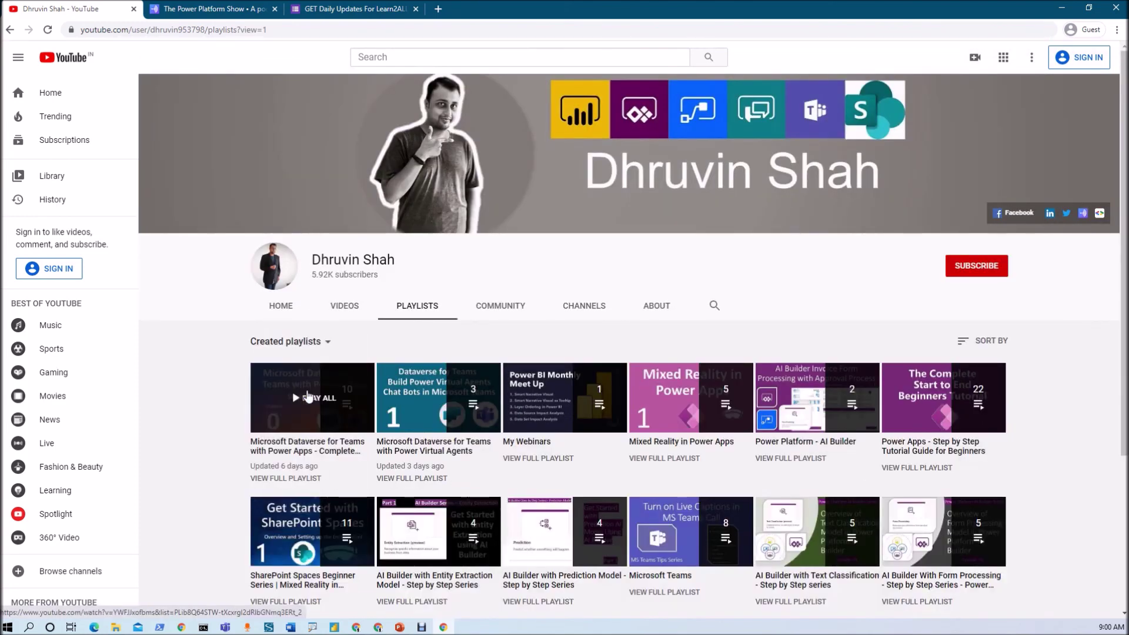
scroll(557, 444, "down", 3)
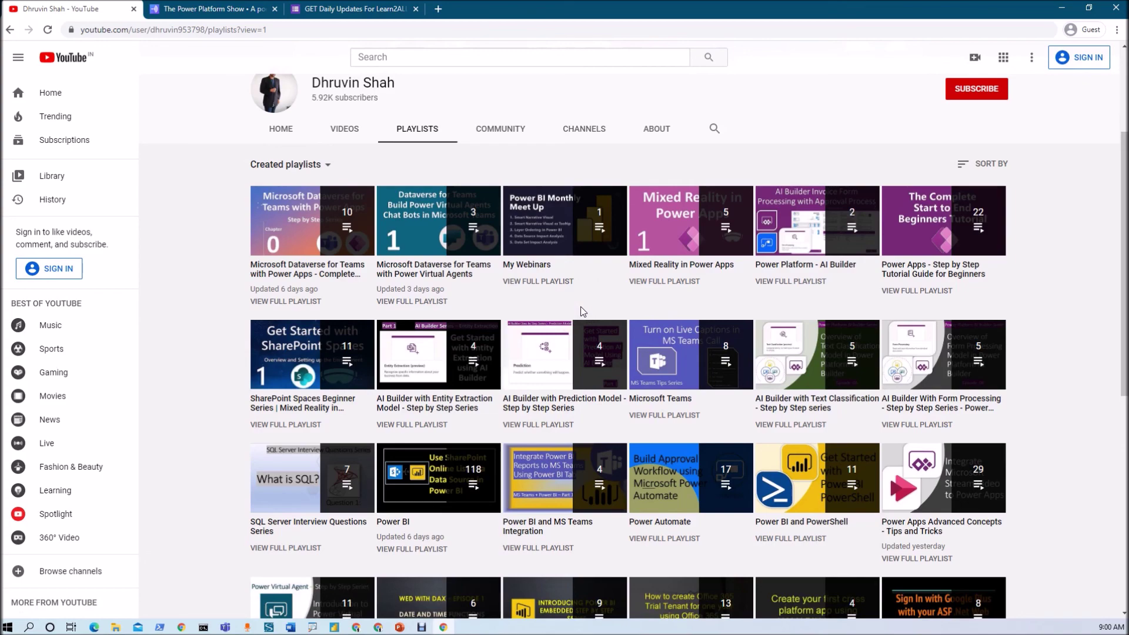
scroll(791, 458, "down", 3)
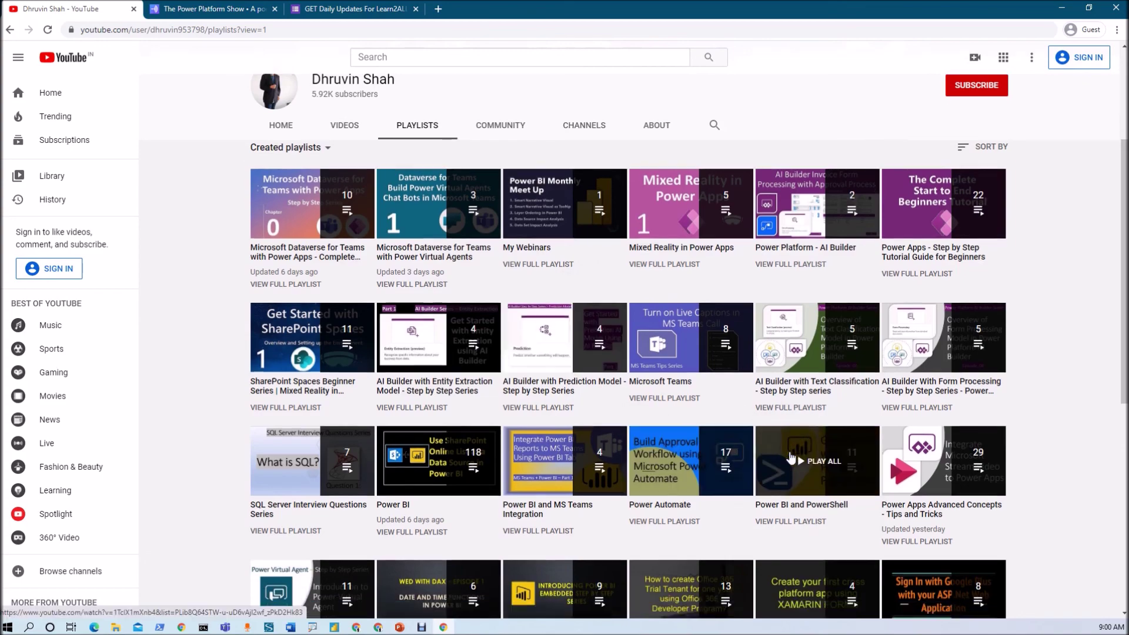
scroll(792, 458, "up", 4)
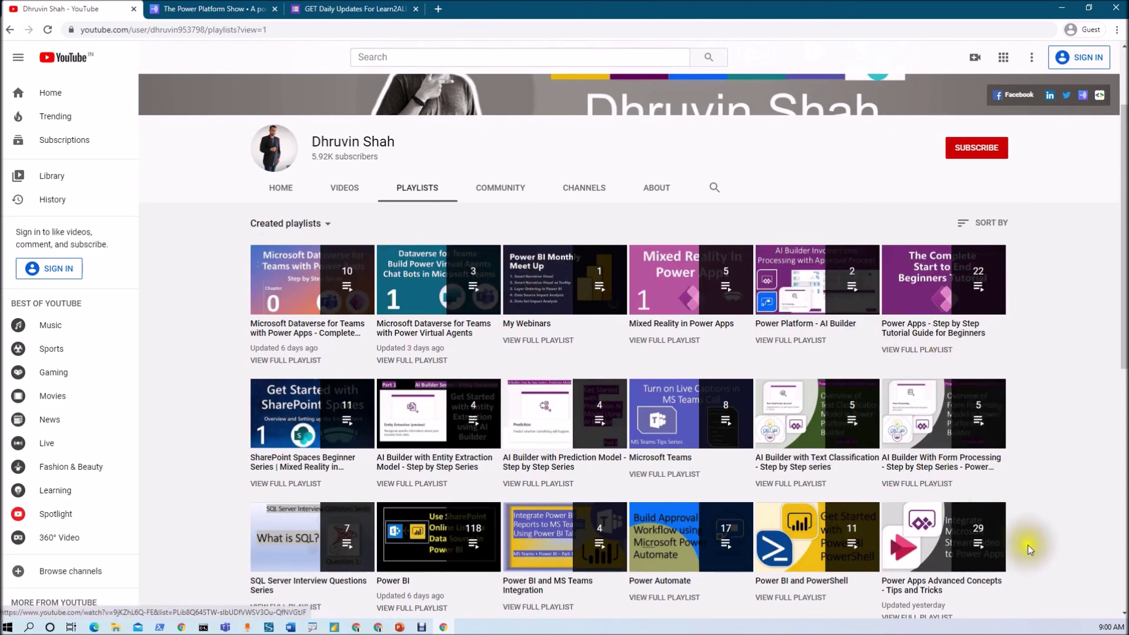
scroll(578, 302, "up", 2)
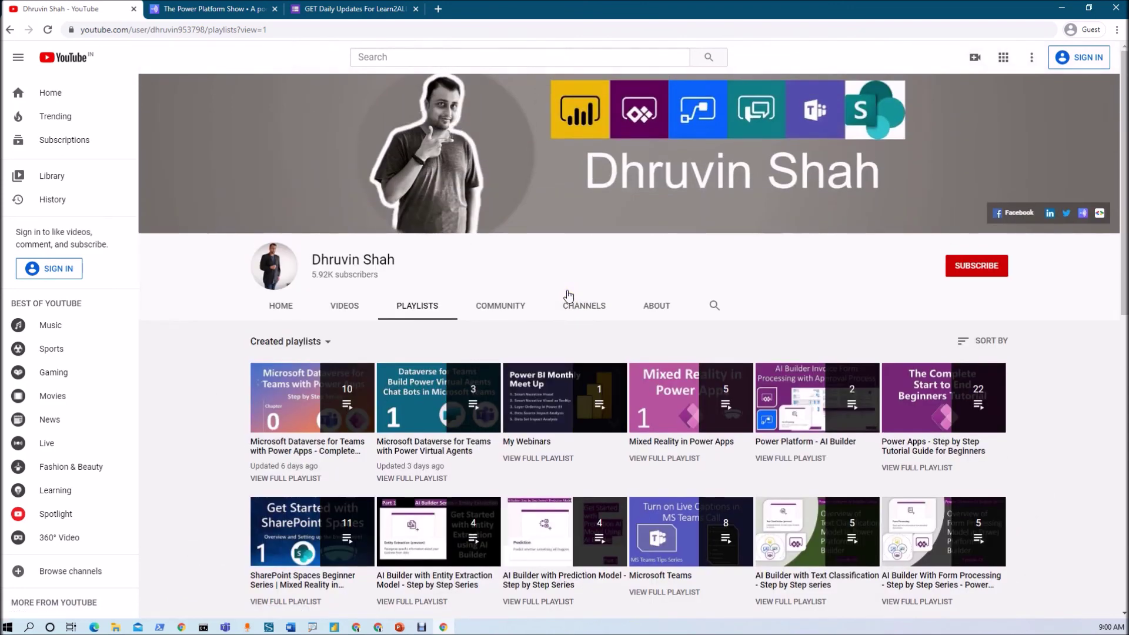